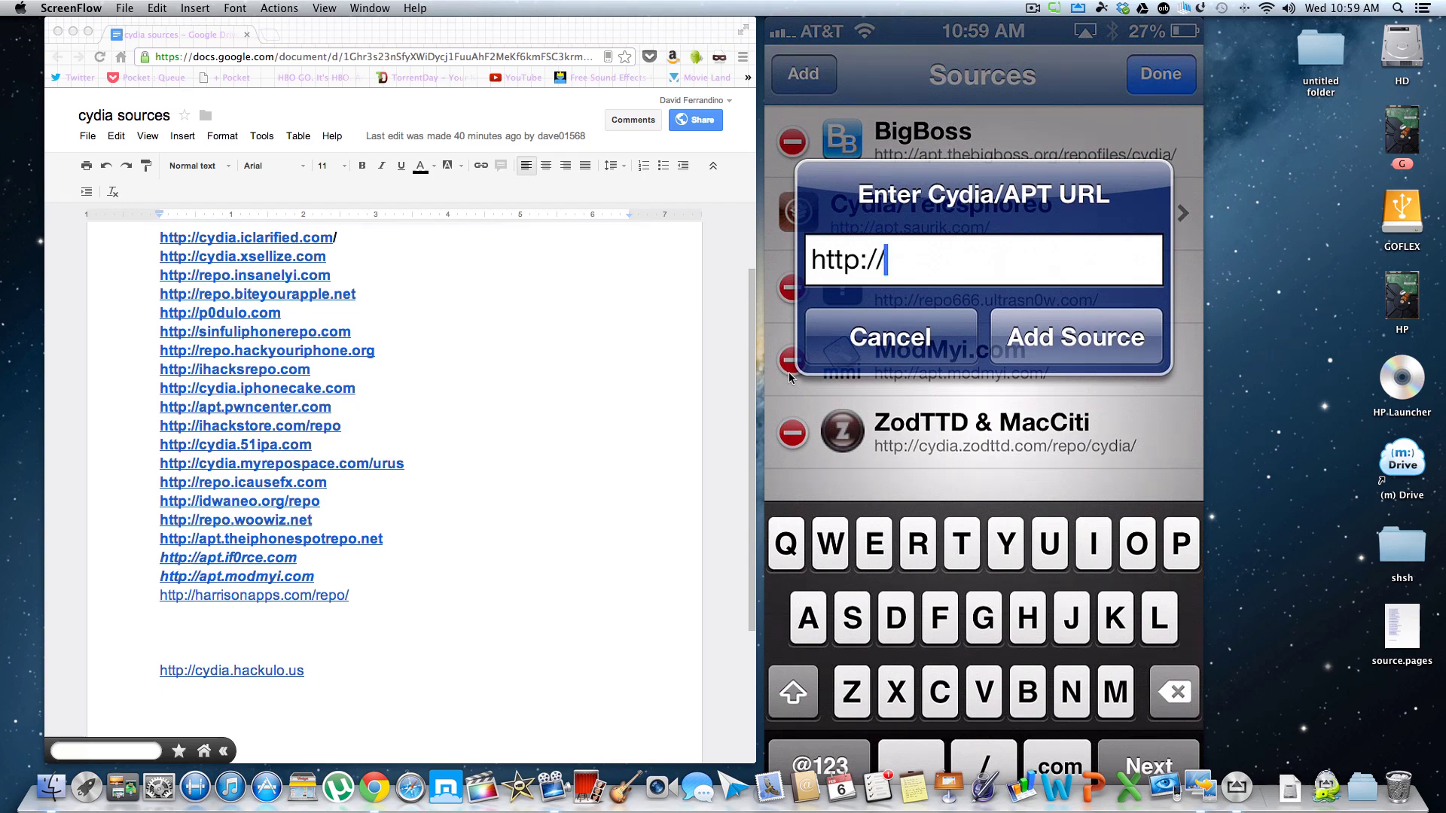
scroll(551, 405, up, 2)
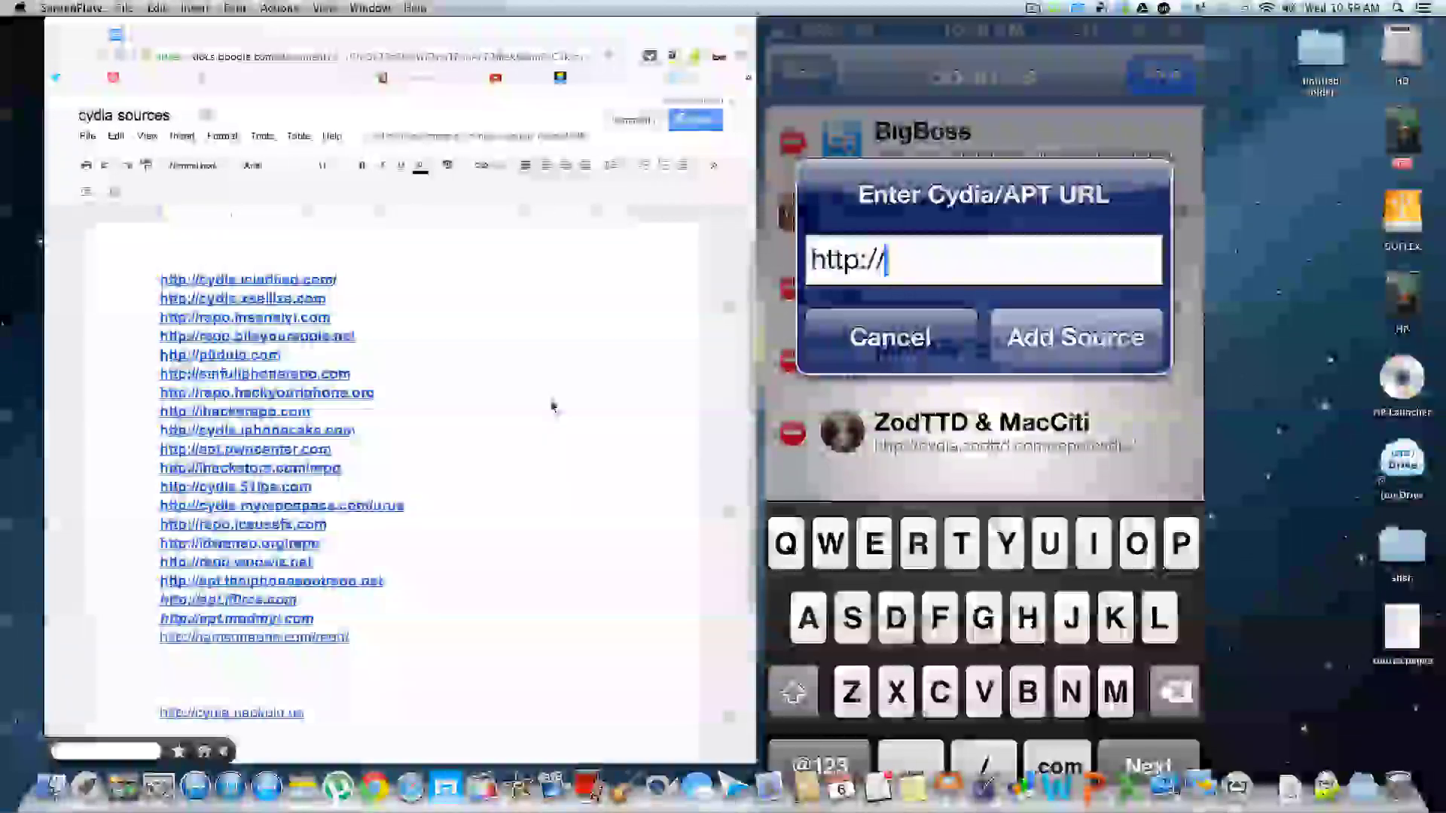